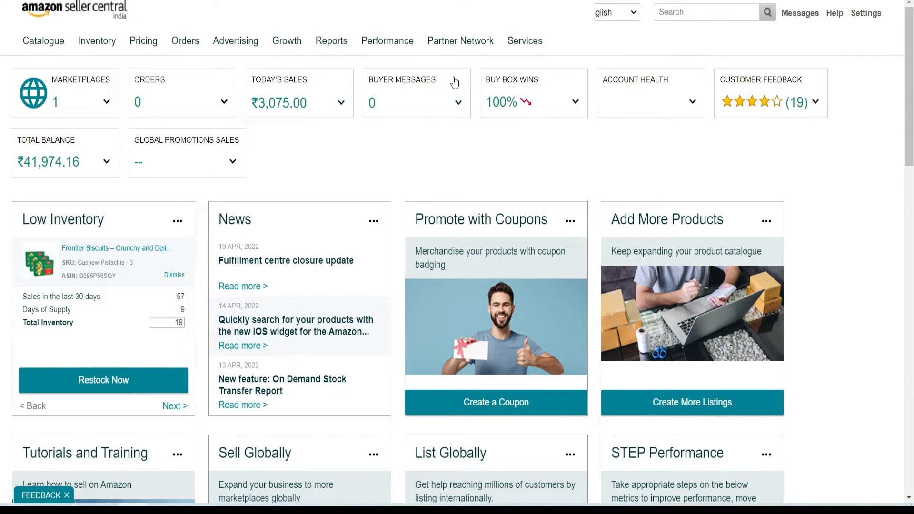
- Open the Coupons page of the advertising section and start creating a new coupon
{"action": "mouse_move", "coordinate": [261, 57]}
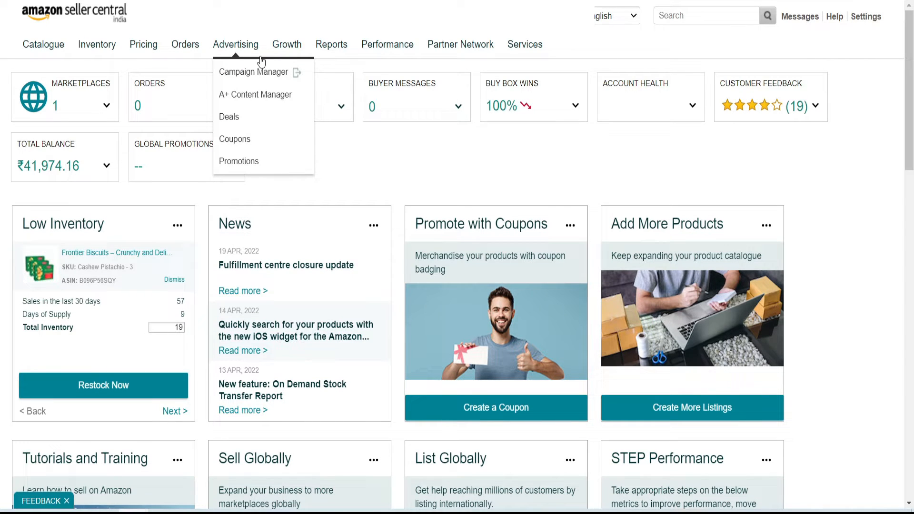
{"action": "left_click", "coordinate": [271, 139]}
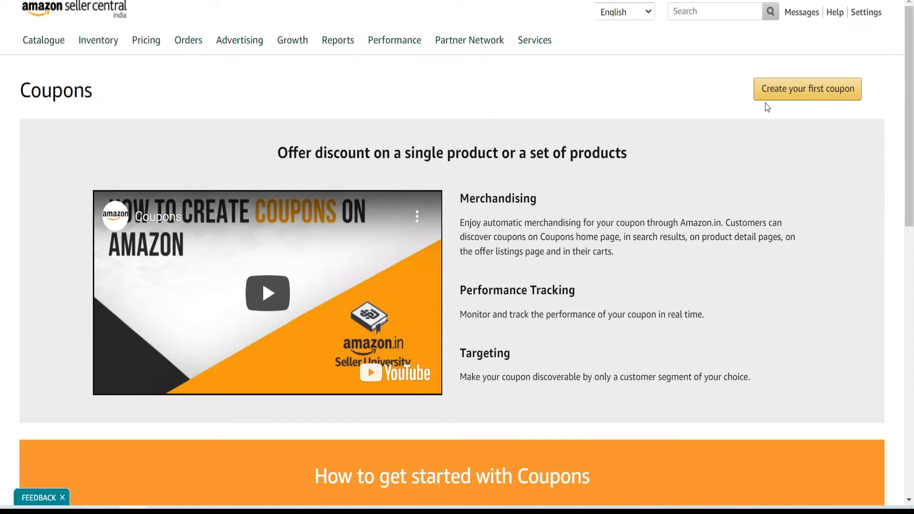
{"action": "left_click", "coordinate": [792, 89]}
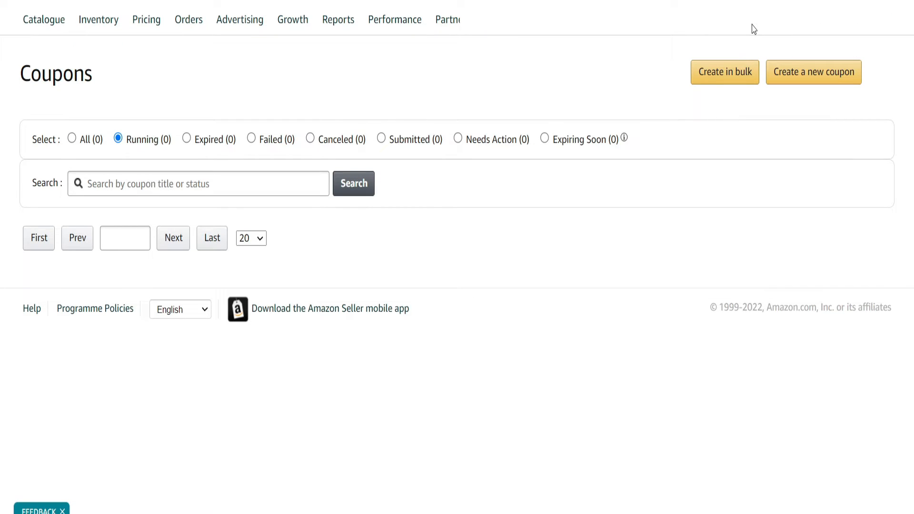
{"action": "left_click", "coordinate": [845, 79]}
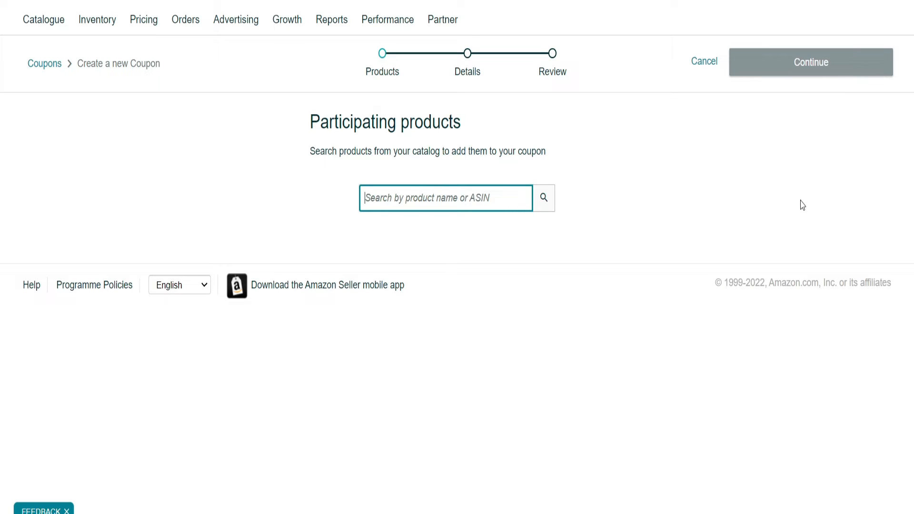
- Search the catalogue for ASIN B09Y32JLJR, add its variation B09Y1W1RN3 to the coupon, and continue to the coupon details
{"action": "left_click", "coordinate": [505, 194]}
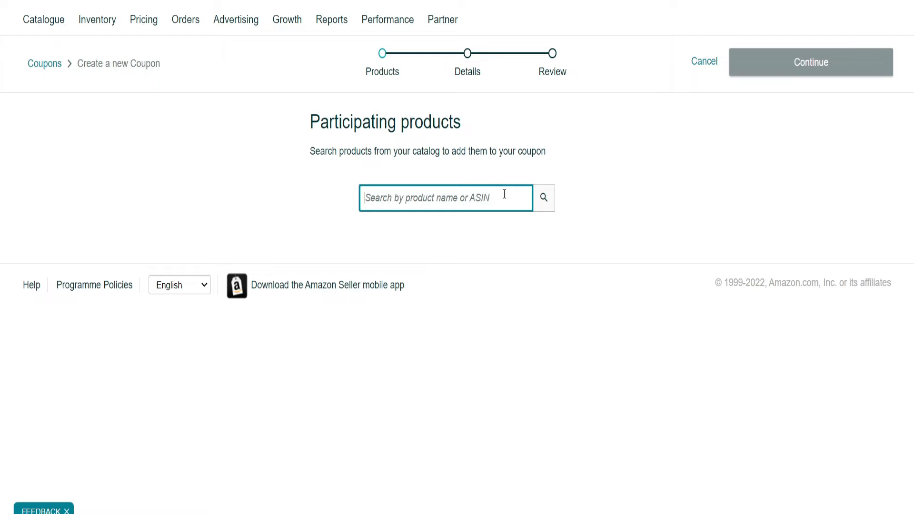
{"action": "type", "text": "B09Y32JLJR"}
{"action": "key", "text": "Return"}
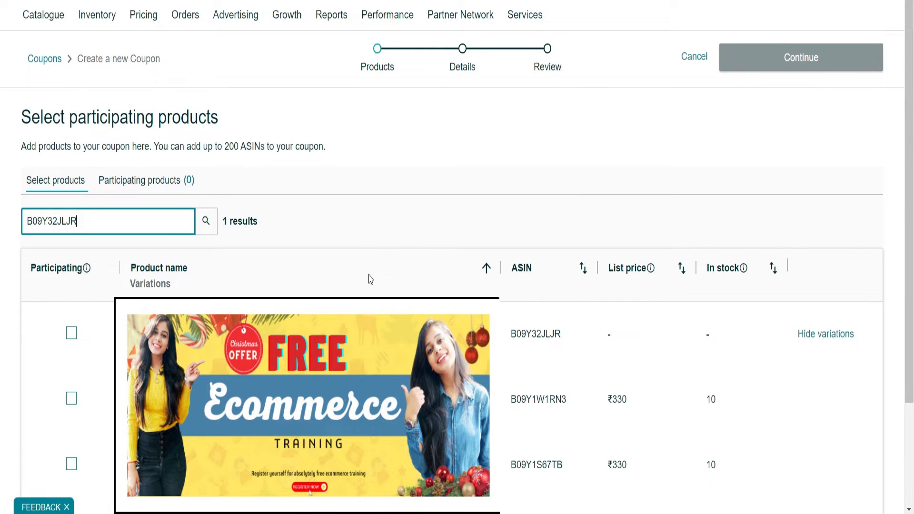
{"action": "left_click", "coordinate": [71, 400]}
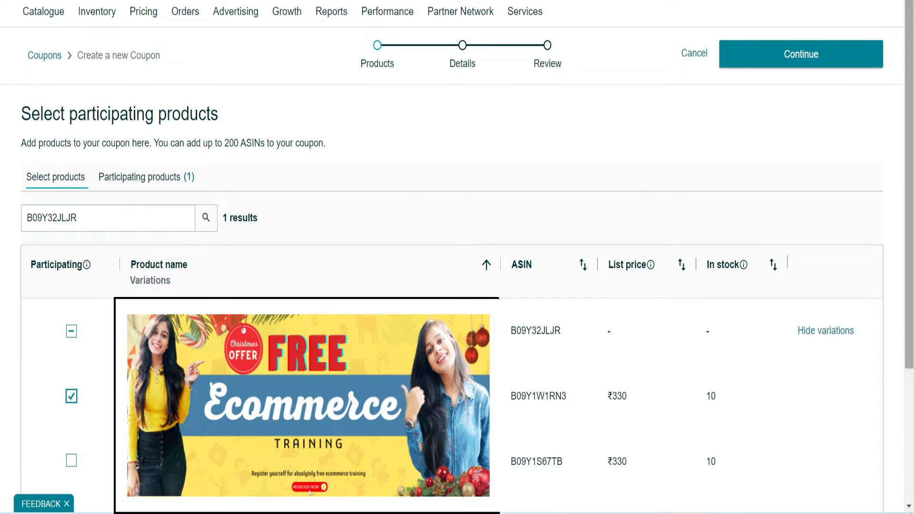
{"action": "left_click", "coordinate": [863, 56]}
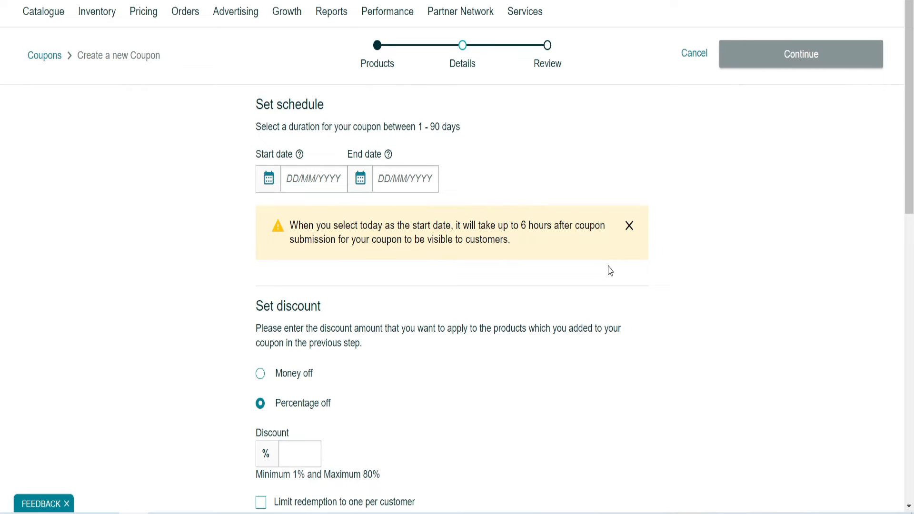
- Schedule the coupon with start date 26/04/2022 and end date 22/05/2022
{"action": "left_click", "coordinate": [342, 183]}
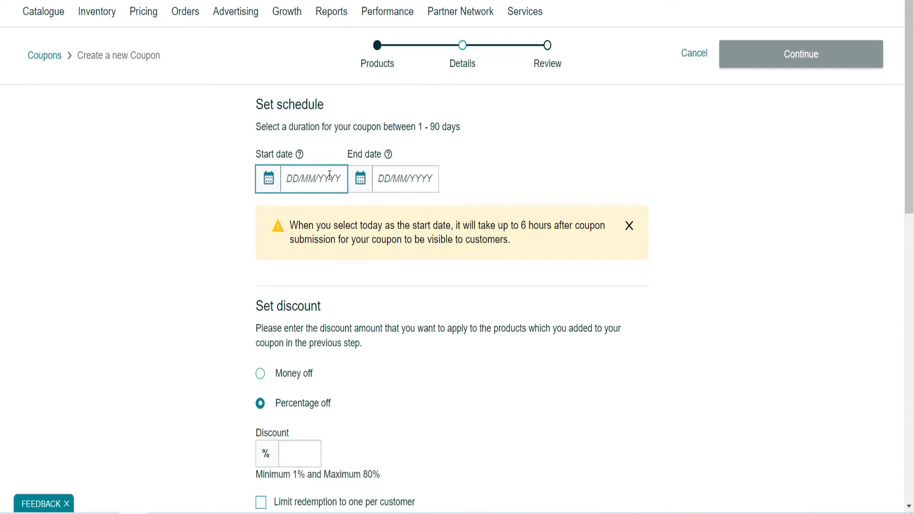
{"action": "left_click", "coordinate": [338, 178]}
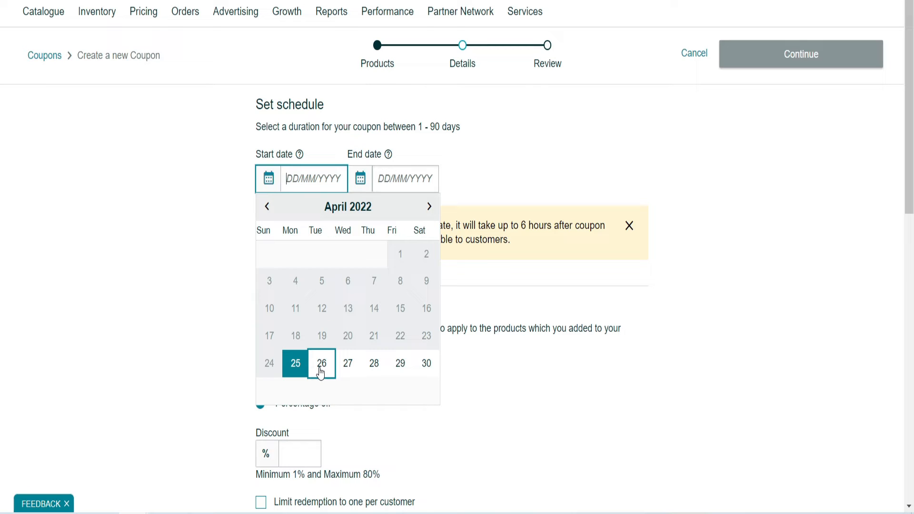
{"action": "left_click", "coordinate": [321, 364]}
{"action": "left_click", "coordinate": [383, 181]}
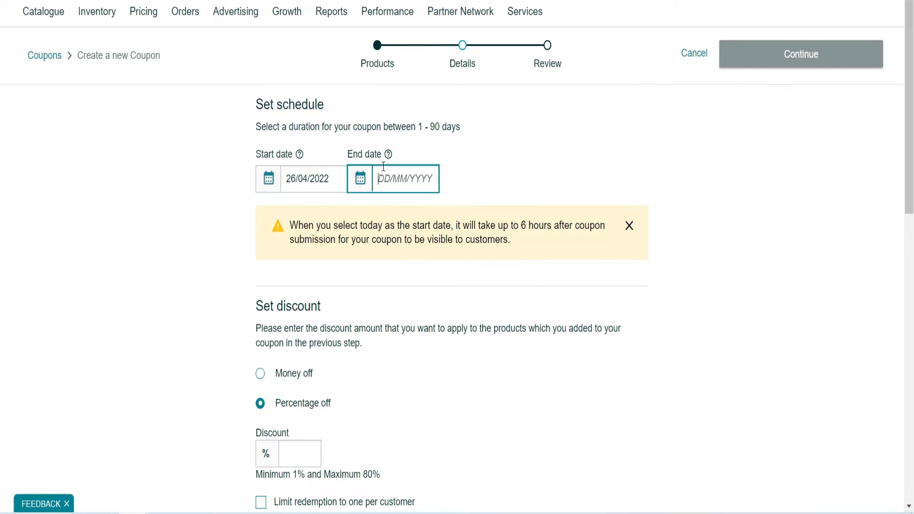
{"action": "left_click", "coordinate": [520, 206]}
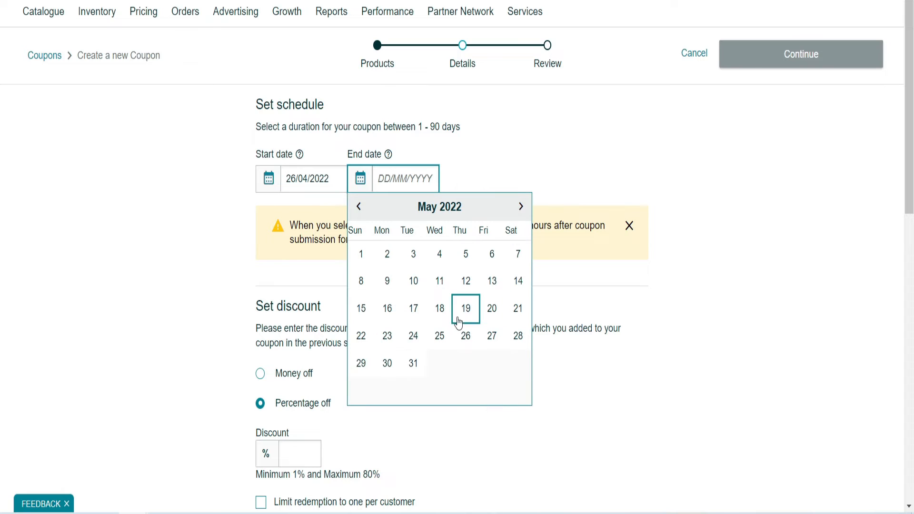
{"action": "left_click", "coordinate": [361, 336]}
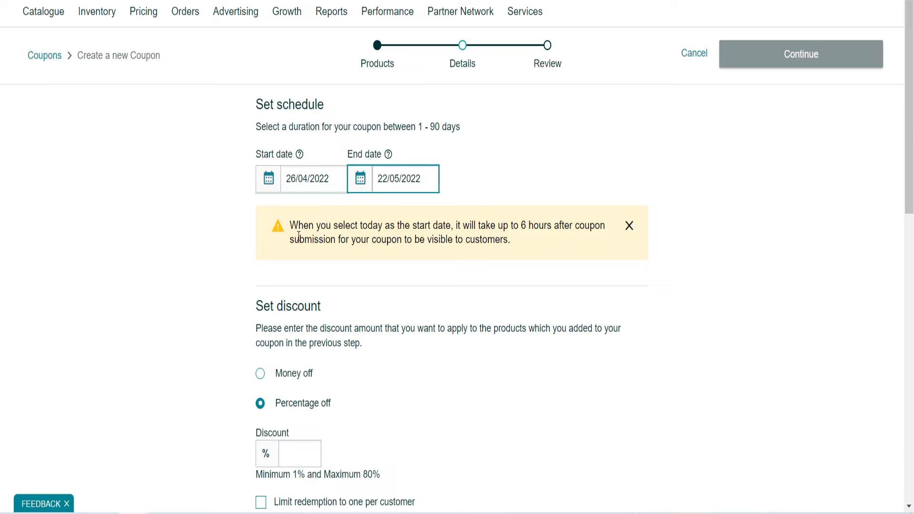
- Read the notice about choosing today as the start date and review the Money off and Percentage off discount options
{"action": "left_click_drag", "start_coordinate": [291, 230], "coordinate": [468, 259]}
{"action": "left_click", "coordinate": [469, 258]}
{"action": "left_click_drag", "start_coordinate": [454, 225], "coordinate": [609, 238]}
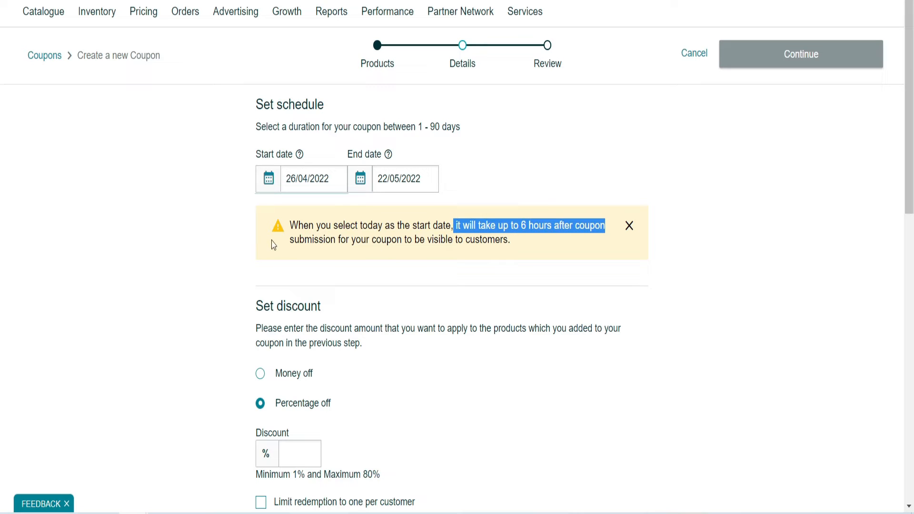
{"action": "left_click_drag", "start_coordinate": [271, 241], "coordinate": [516, 247]}
{"action": "left_click", "coordinate": [527, 255]}
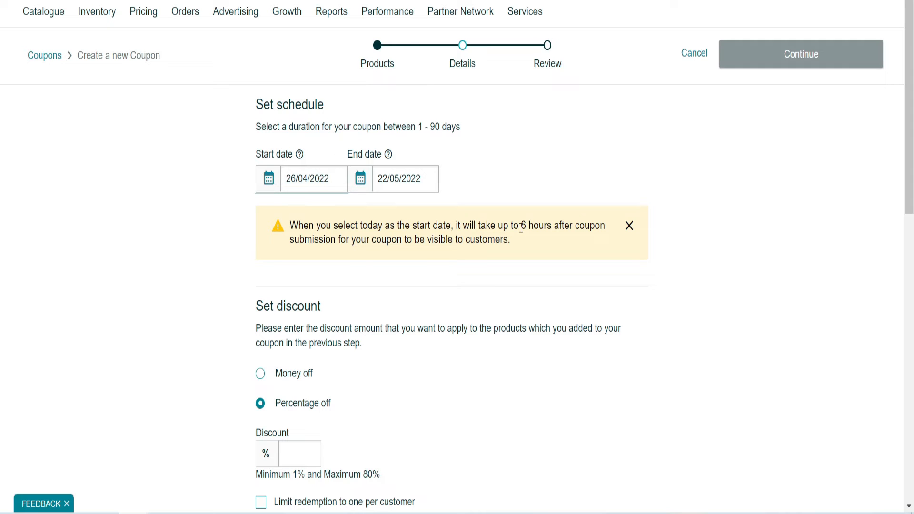
{"action": "scroll", "coordinate": [446, 206], "scroll_direction": "down", "scroll_amount": 3}
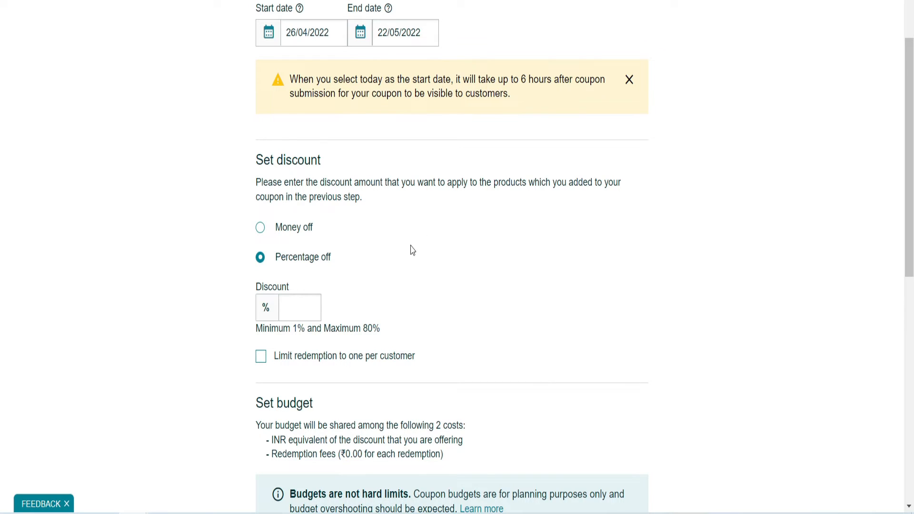
{"action": "left_click_drag", "start_coordinate": [360, 251], "coordinate": [278, 260]}
{"action": "left_click_drag", "start_coordinate": [317, 227], "coordinate": [267, 230]}
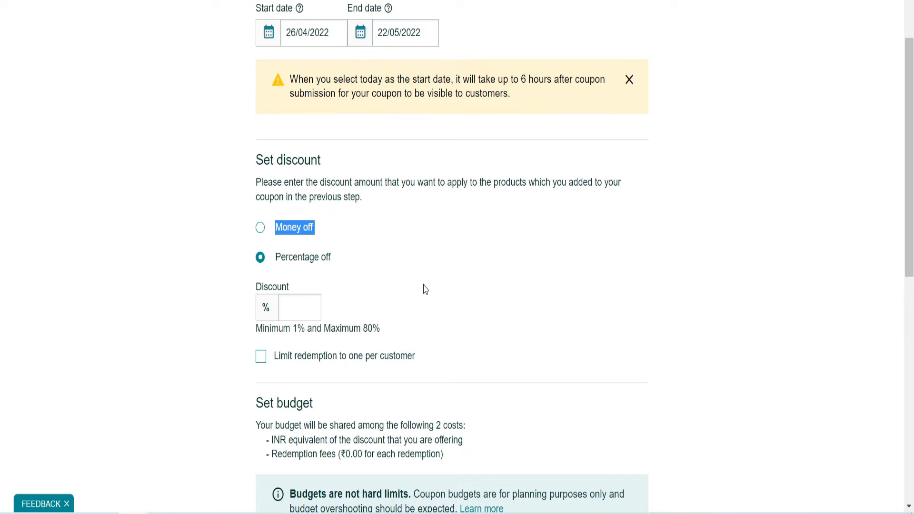
- Set the coupon's percentage discount to 20%
{"action": "left_click", "coordinate": [316, 310]}
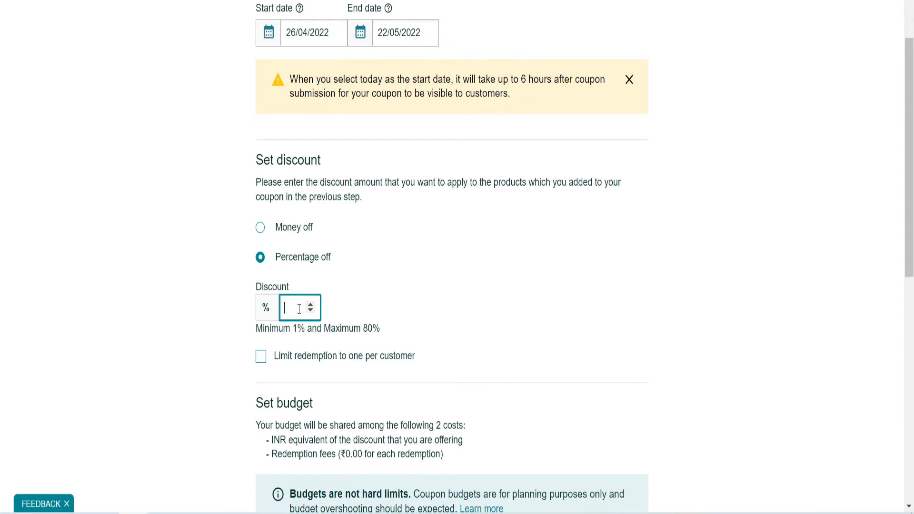
{"action": "type", "text": "20"}
{"action": "left_click", "coordinate": [400, 279]}
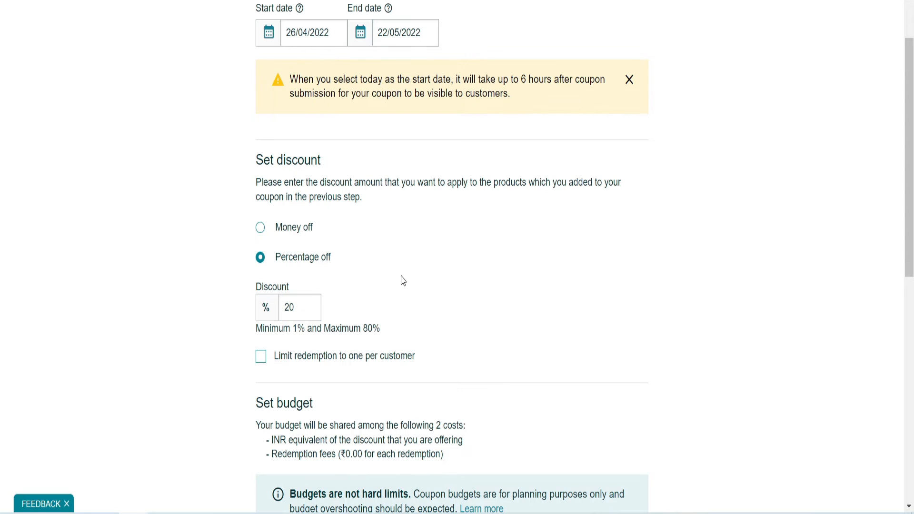
- Set the coupon budget to ₹80000
{"action": "scroll", "coordinate": [644, 363], "scroll_direction": "down", "scroll_amount": 6}
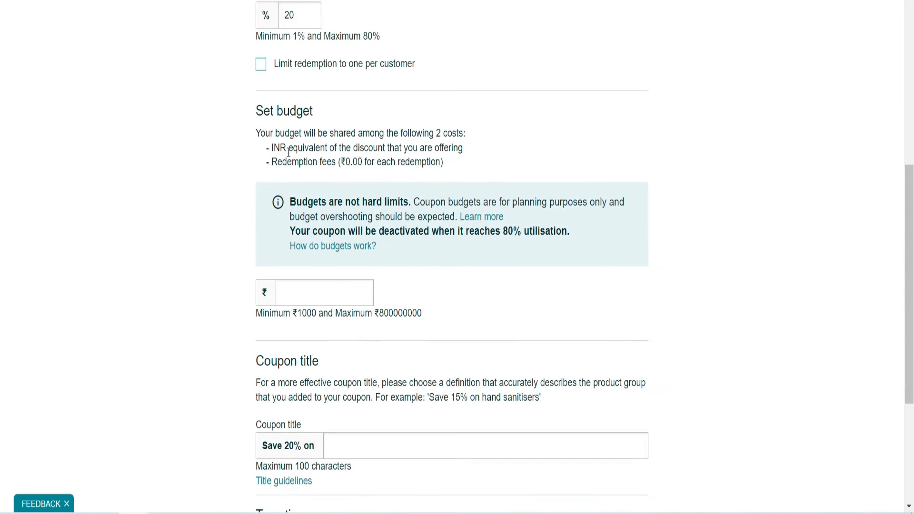
{"action": "left_click_drag", "start_coordinate": [322, 120], "coordinate": [256, 119]}
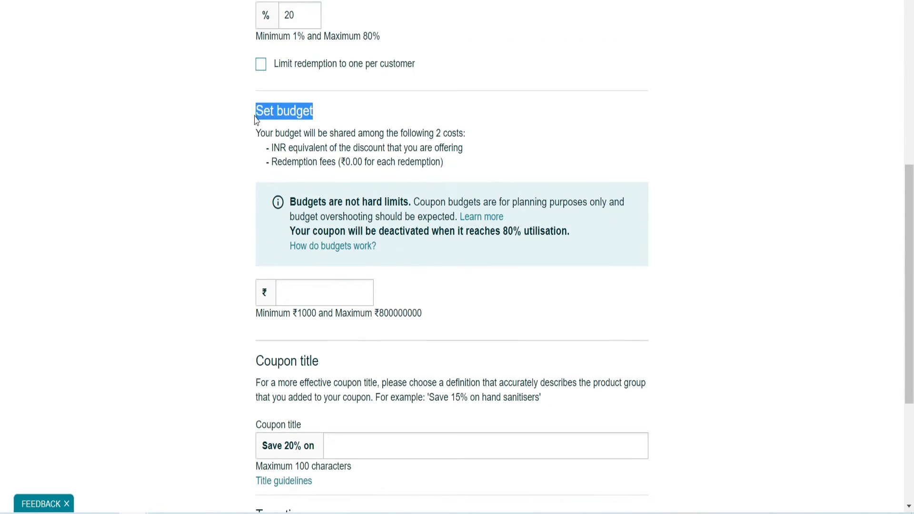
{"action": "left_click", "coordinate": [369, 114]}
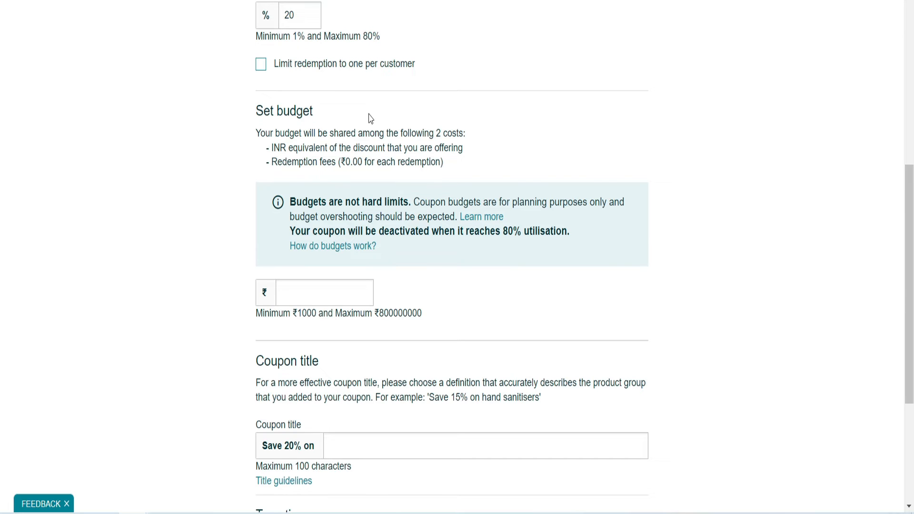
{"action": "left_click", "coordinate": [345, 288]}
{"action": "type", "text": "80000"}
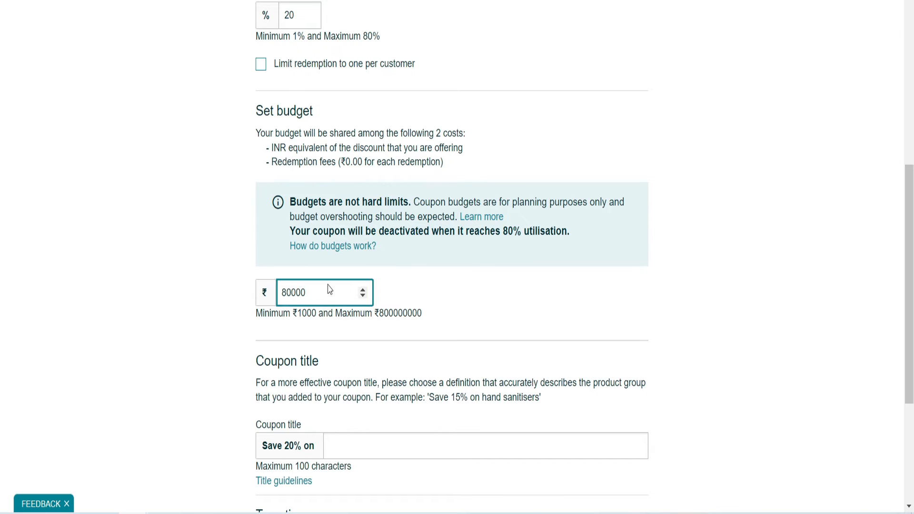
{"action": "left_click", "coordinate": [455, 313]}
- Open the coupon title guidelines and read how the title is shown to customers, generated and worded
{"action": "scroll", "coordinate": [447, 408], "scroll_direction": "down", "scroll_amount": 5}
{"action": "left_click", "coordinate": [373, 227]}
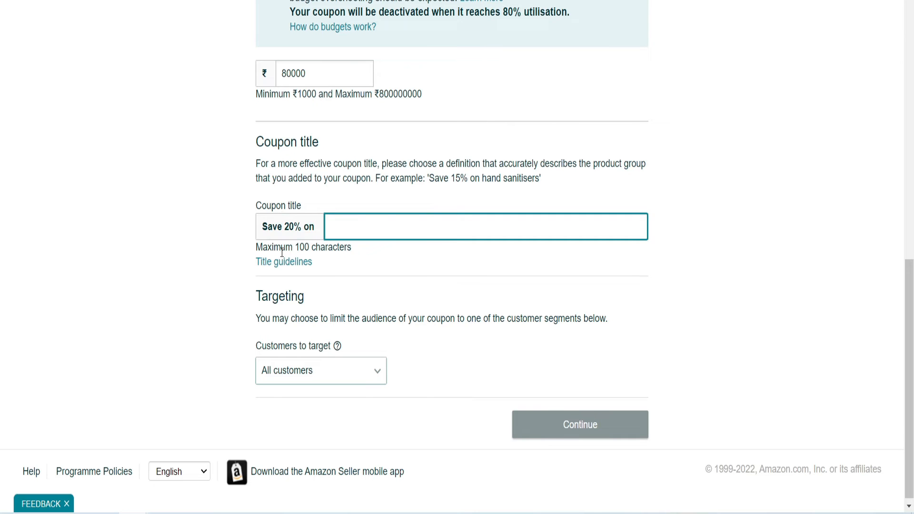
{"action": "left_click", "coordinate": [258, 265]}
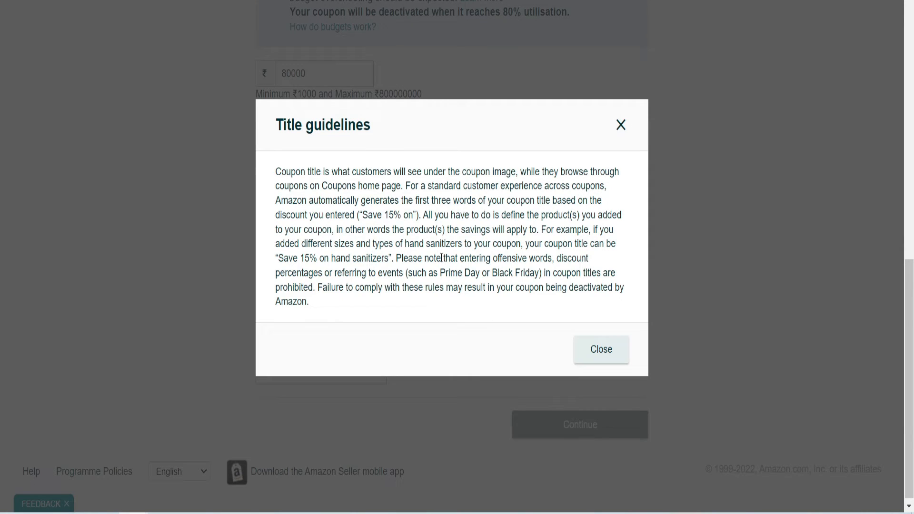
{"action": "left_click_drag", "start_coordinate": [275, 172], "coordinate": [358, 185]}
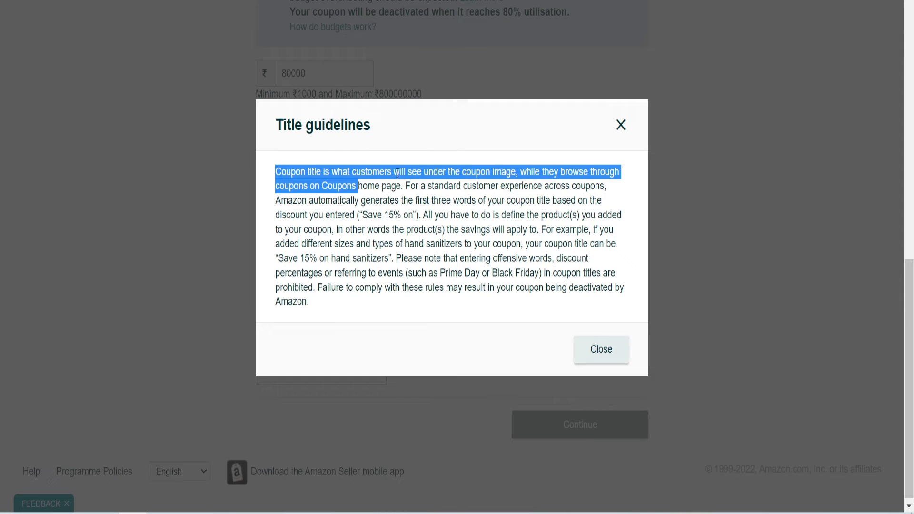
{"action": "left_click", "coordinate": [494, 150]}
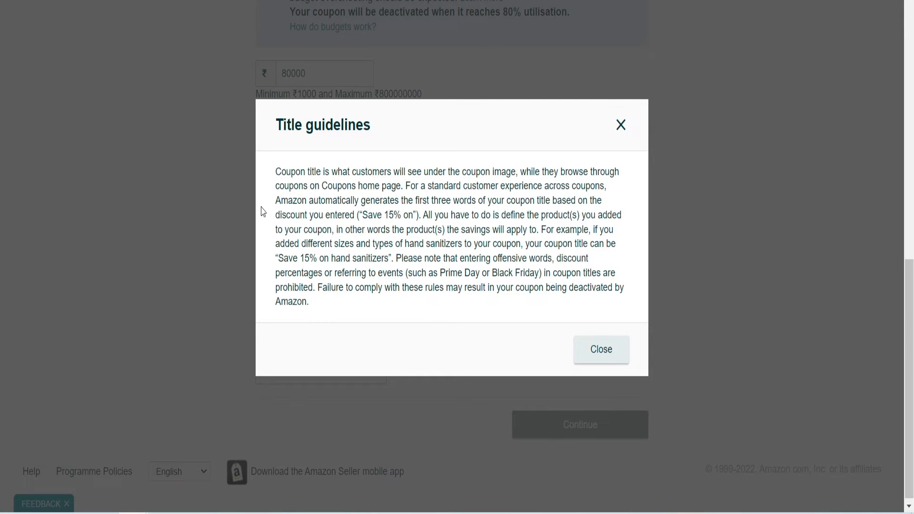
{"action": "left_click_drag", "start_coordinate": [276, 206], "coordinate": [569, 199]}
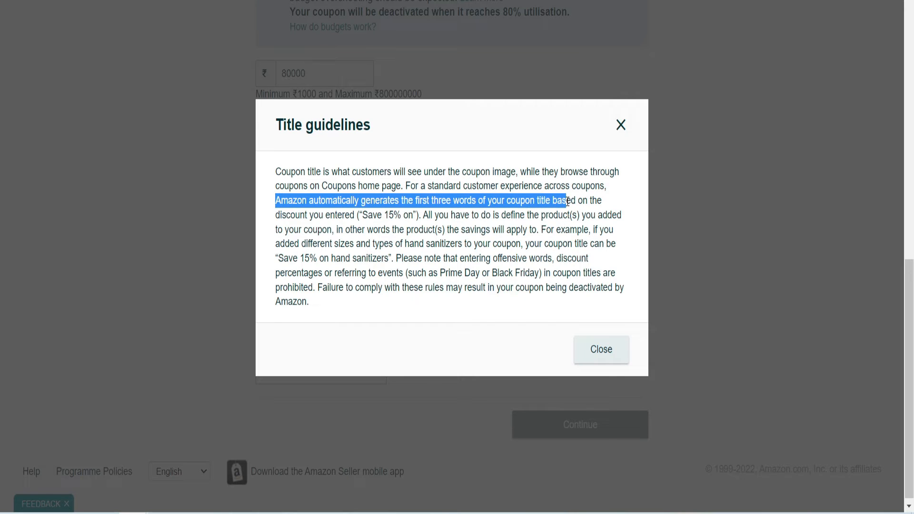
{"action": "left_click", "coordinate": [571, 257]}
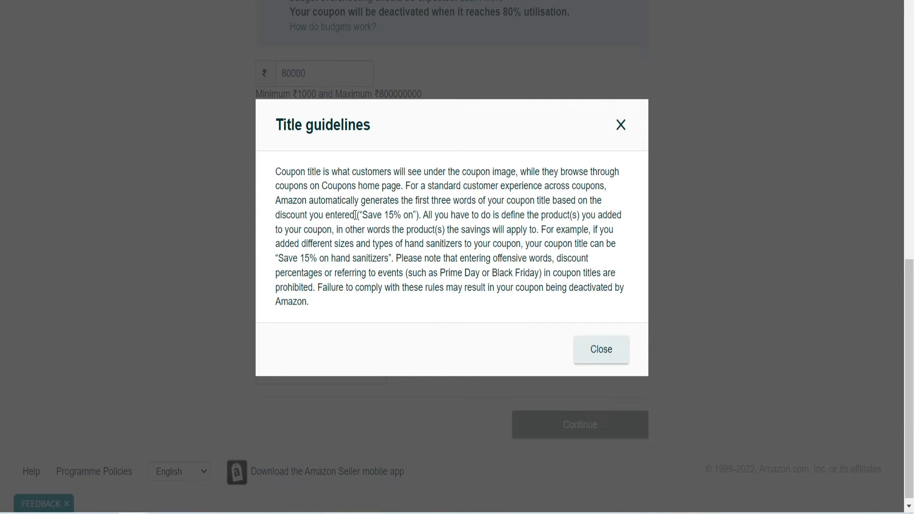
{"action": "left_click_drag", "start_coordinate": [355, 214], "coordinate": [437, 215]}
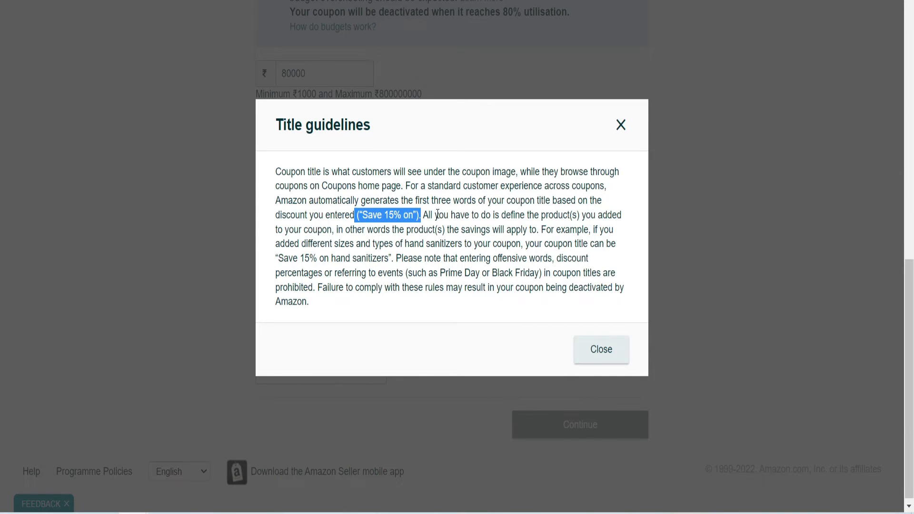
{"action": "left_click", "coordinate": [592, 233]}
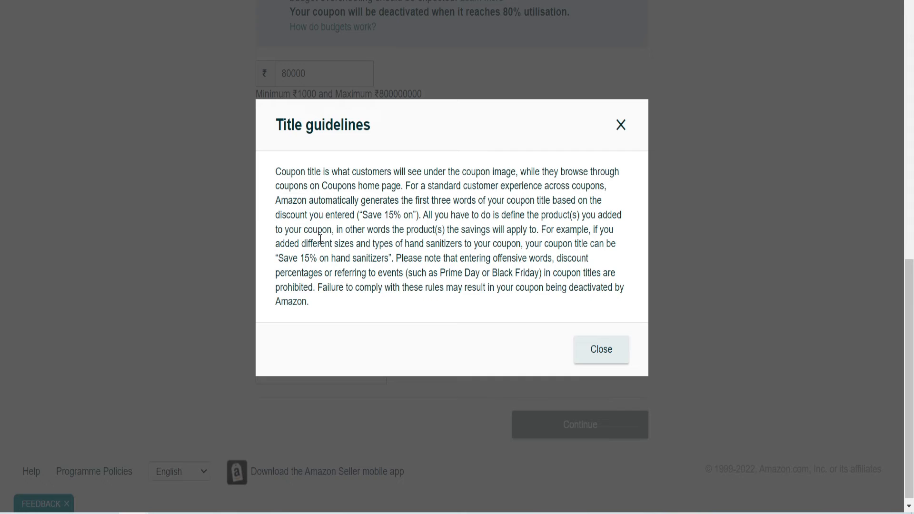
{"action": "left_click_drag", "start_coordinate": [320, 242], "coordinate": [611, 244]}
{"action": "left_click", "coordinate": [541, 260]}
{"action": "left_click_drag", "start_coordinate": [275, 258], "coordinate": [393, 262]}
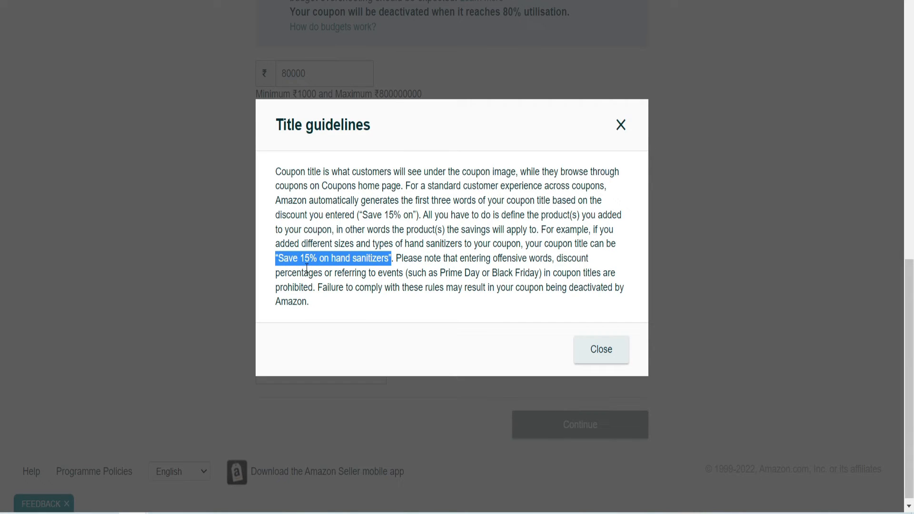
- Read the guidelines on prohibited title content and the consequence of breaking the rules, and close them
{"action": "left_click_drag", "start_coordinate": [304, 272], "coordinate": [309, 273]}
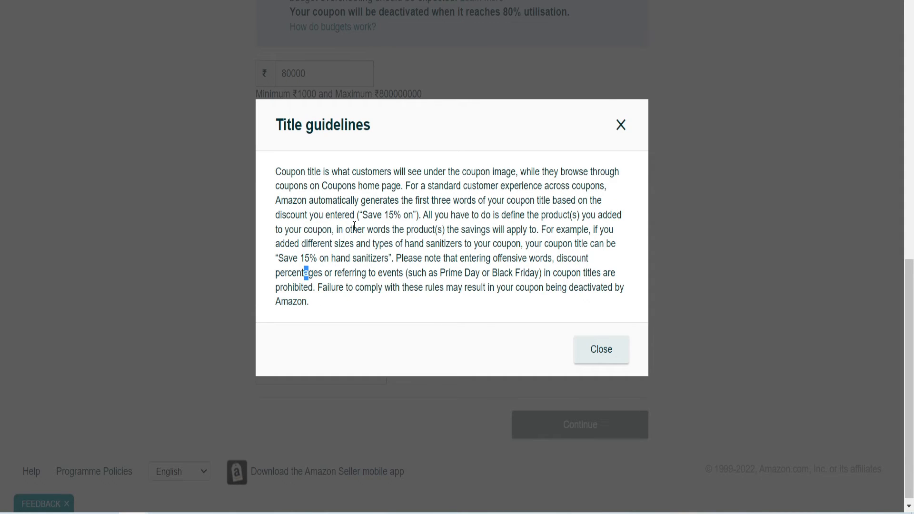
{"action": "left_click", "coordinate": [338, 286]}
{"action": "left_click_drag", "start_coordinate": [325, 277], "coordinate": [535, 273]}
{"action": "left_click", "coordinate": [455, 291]}
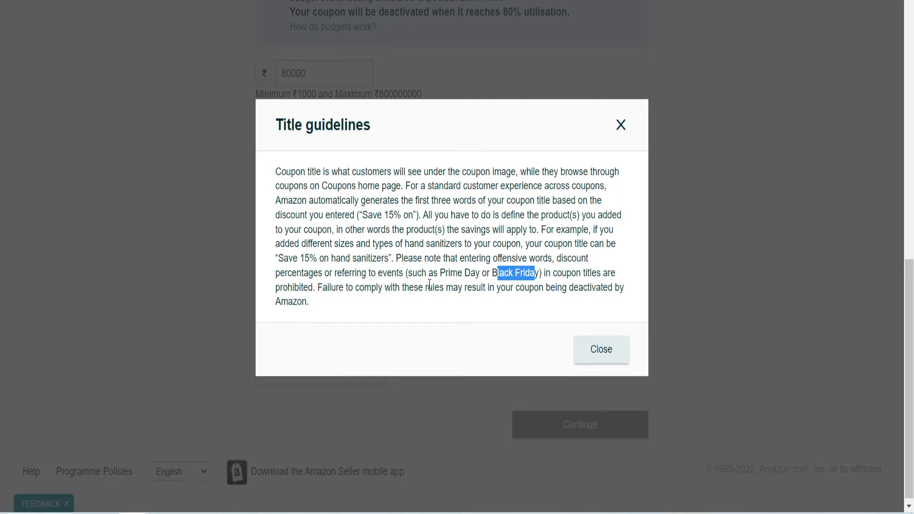
{"action": "left_click_drag", "start_coordinate": [421, 273], "coordinate": [563, 287]}
{"action": "left_click", "coordinate": [574, 308]}
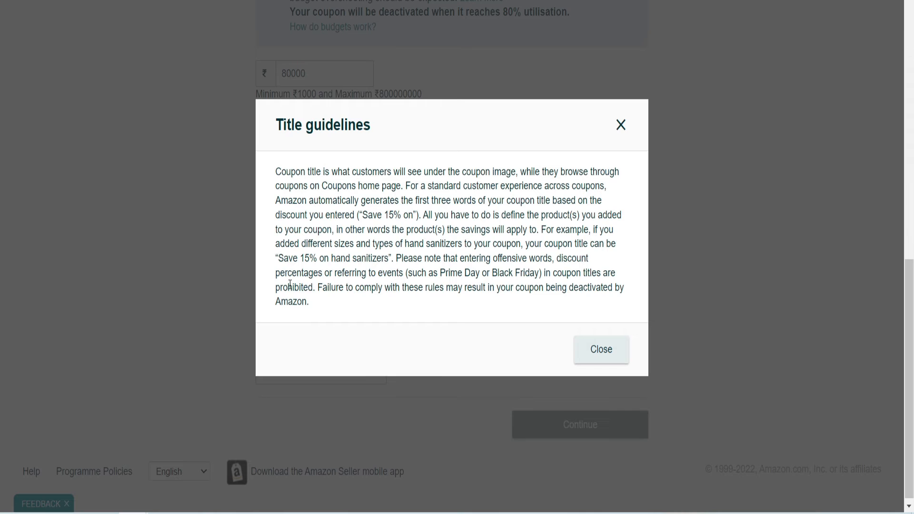
{"action": "left_click_drag", "start_coordinate": [314, 289], "coordinate": [586, 306]}
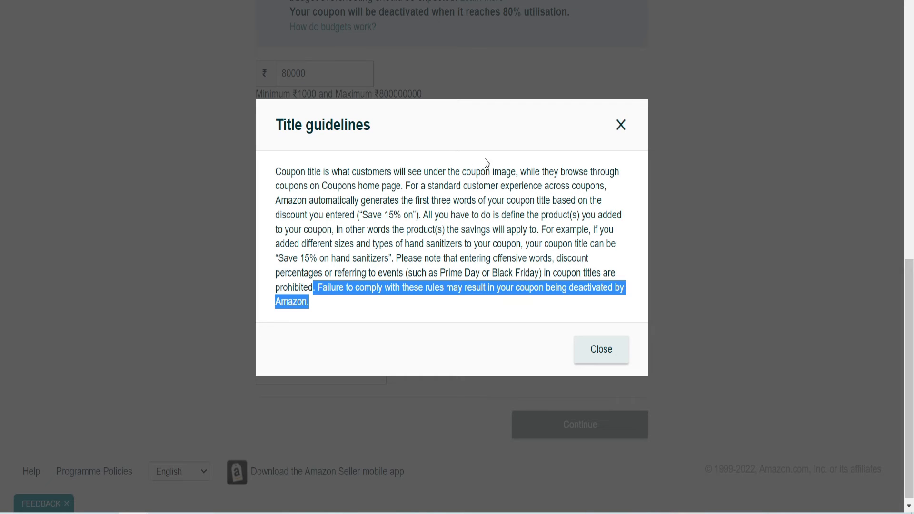
{"action": "left_click", "coordinate": [620, 125]}
- Enter Bottle as the product description in the coupon title
{"action": "left_click", "coordinate": [465, 236]}
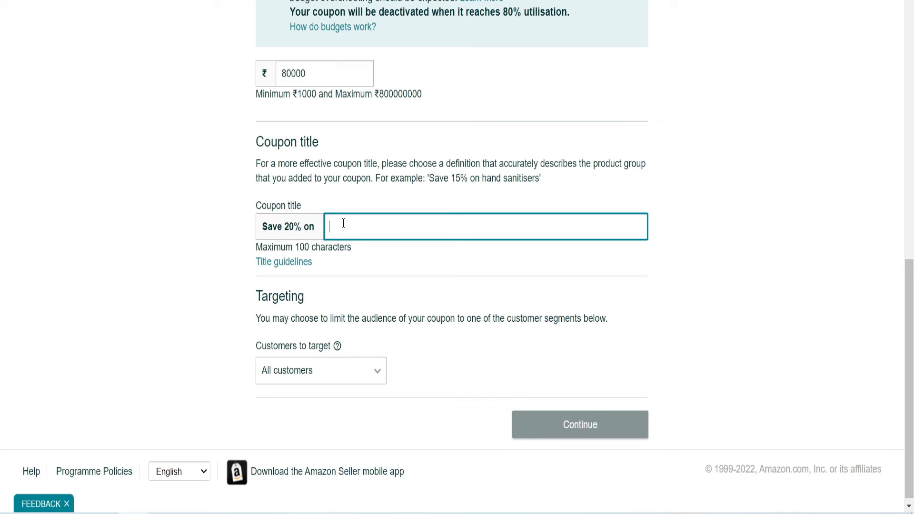
{"action": "type", "text": "Bottle"}
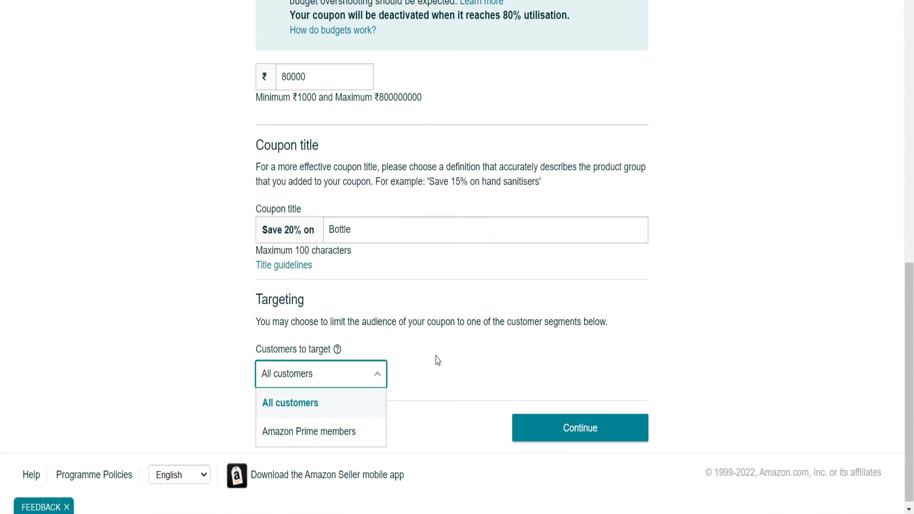
- Set the coupon's target customers to Amazon Prime members and continue to the review stage
{"action": "left_click", "coordinate": [443, 361]}
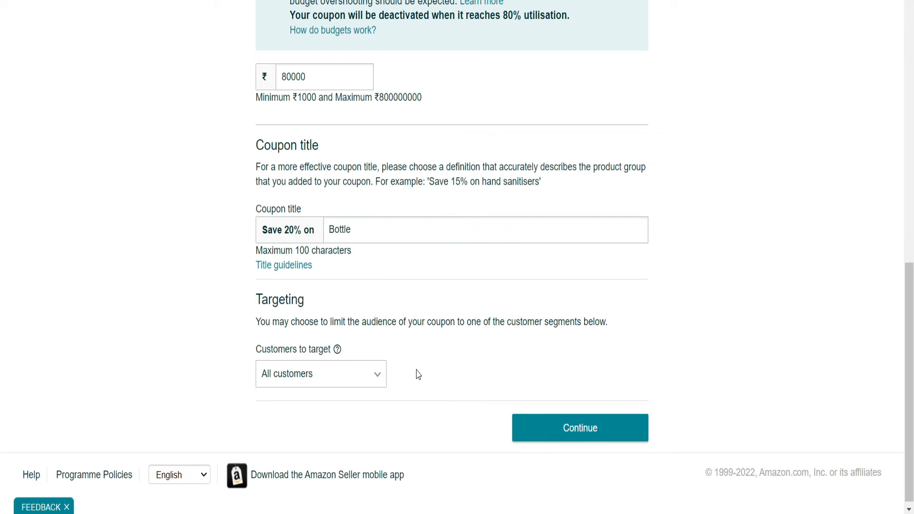
{"action": "left_click", "coordinate": [349, 381]}
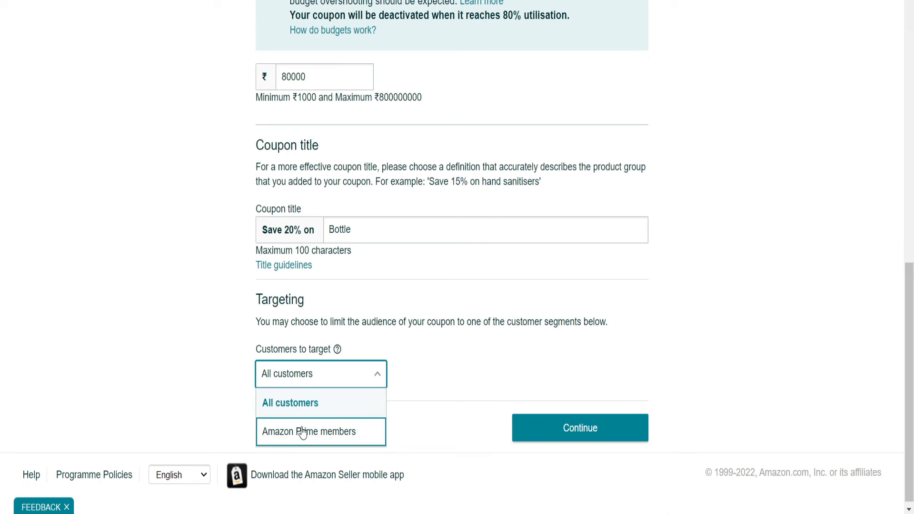
{"action": "left_click", "coordinate": [371, 398]}
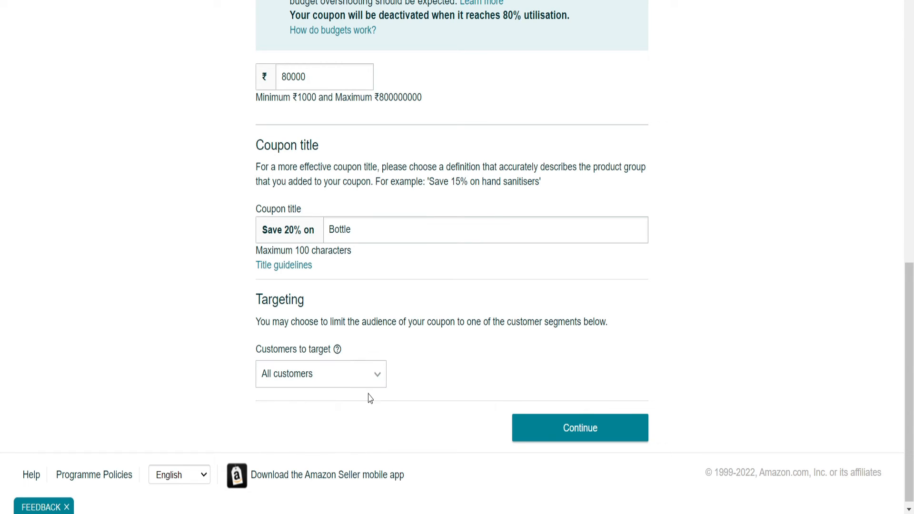
{"action": "left_click", "coordinate": [350, 384]}
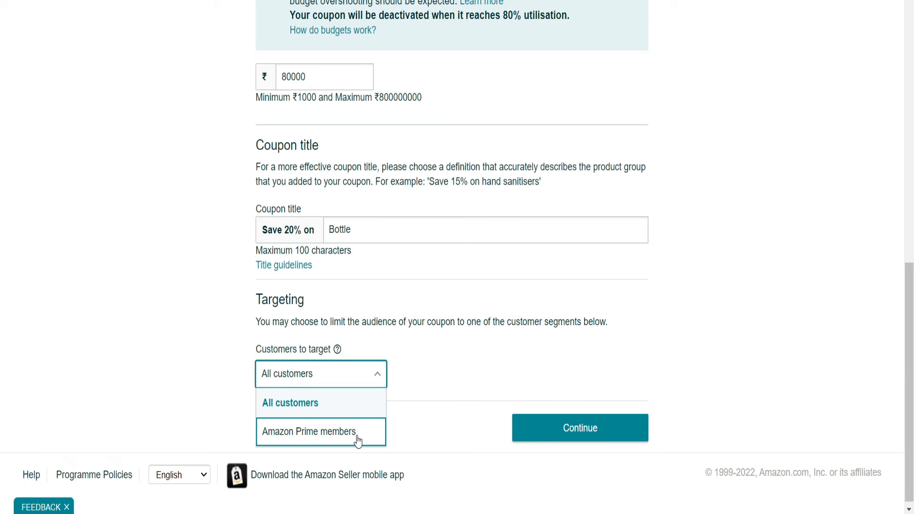
{"action": "left_click", "coordinate": [358, 440]}
{"action": "scroll", "coordinate": [440, 395], "scroll_direction": "down", "scroll_amount": 2}
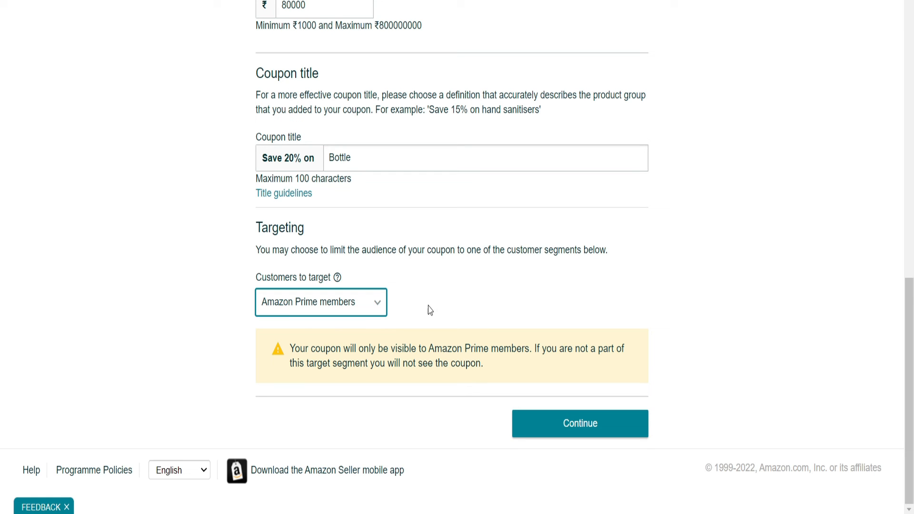
{"action": "left_click", "coordinate": [536, 422]}
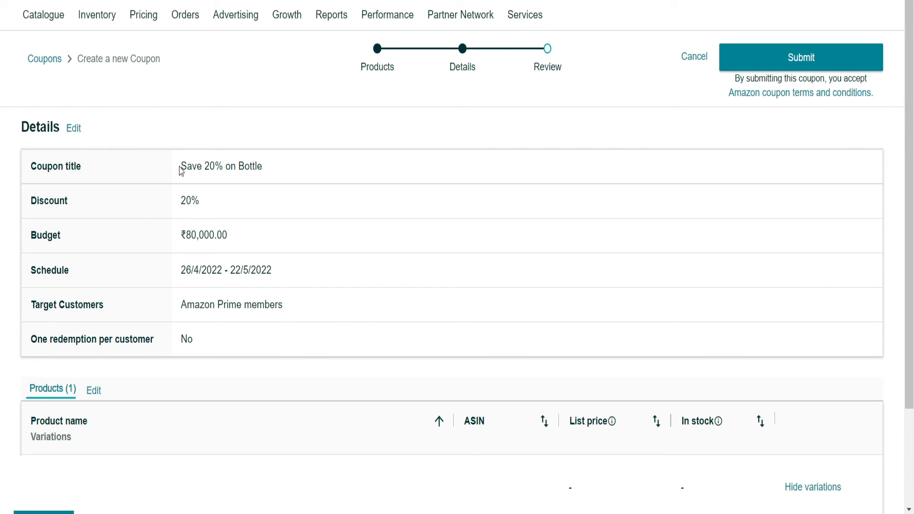
- Review the coupon's title, discount, budget, schedule, target customers, redemption limit and included product
{"action": "left_click_drag", "start_coordinate": [181, 169], "coordinate": [273, 180]}
{"action": "left_click", "coordinate": [46, 219]}
{"action": "left_click_drag", "start_coordinate": [190, 212], "coordinate": [187, 233]}
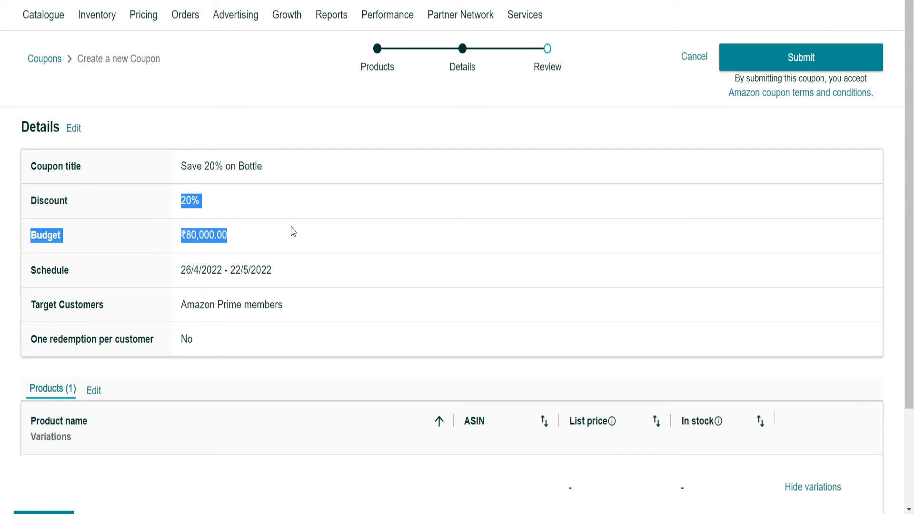
{"action": "left_click", "coordinate": [192, 268]}
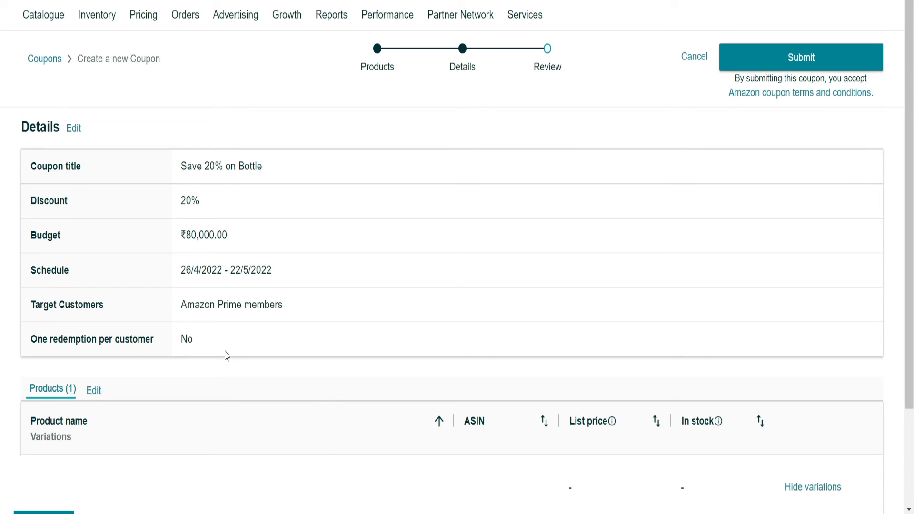
{"action": "scroll", "coordinate": [227, 356], "scroll_direction": "down", "scroll_amount": 3}
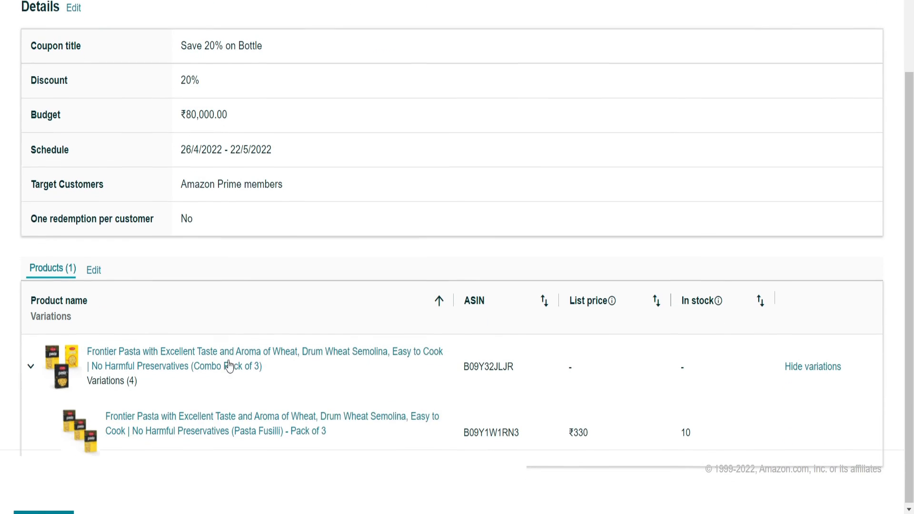
{"action": "scroll", "coordinate": [314, 407], "scroll_direction": "up", "scroll_amount": 3}
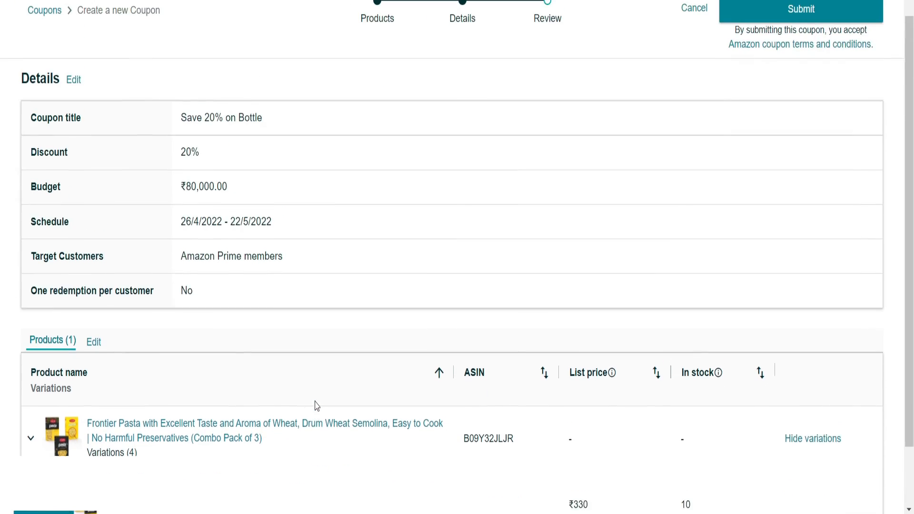